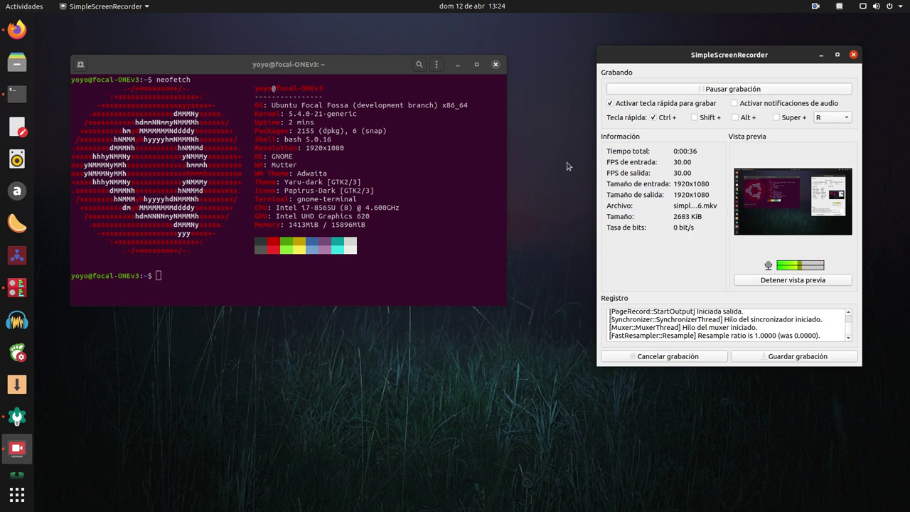
Minimize the terminal and SimpleScreenRecorder windows to clear the desktop
left_click(458, 64)
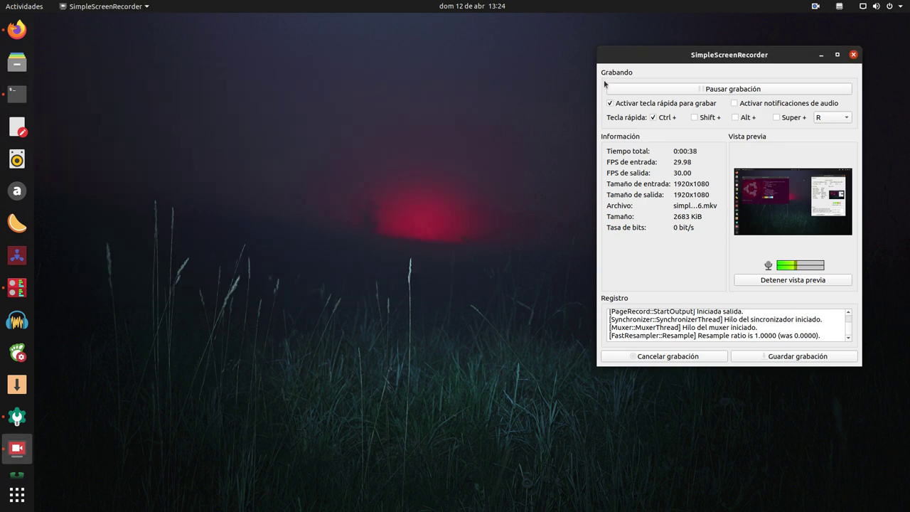
left_click_drag(743, 58, 743, 66)
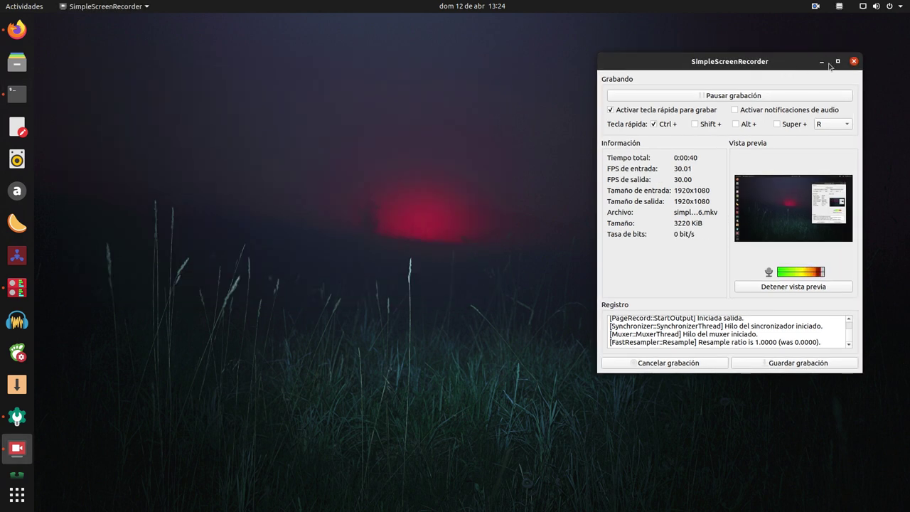
left_click(821, 61)
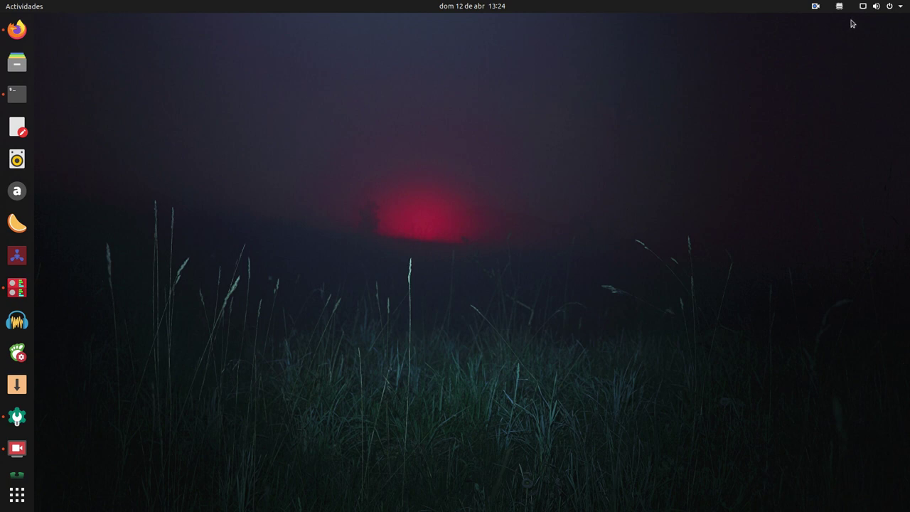
Examine the spacing of the status area icons and the contents of their menus, closing each one again
left_click(889, 8)
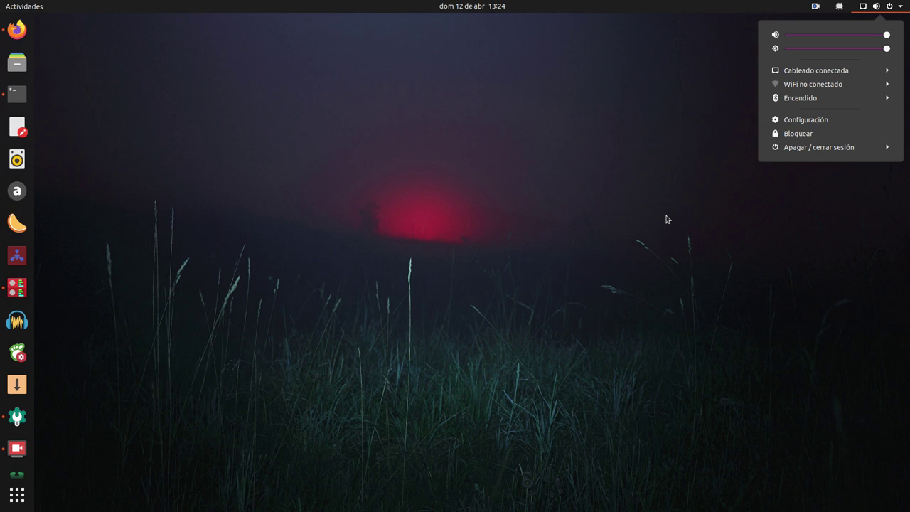
left_click(592, 181)
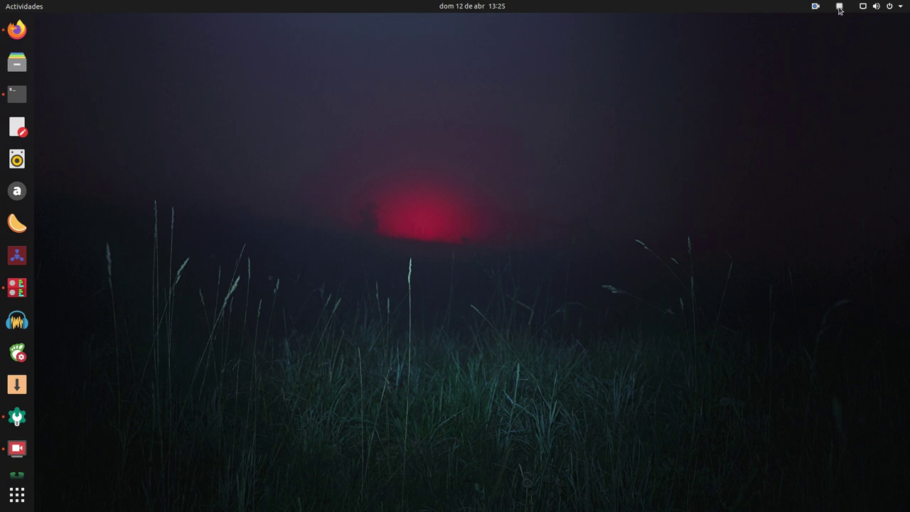
left_click(839, 10)
left_click(601, 149)
Switch to Firefox and search the GNOME Extensions site for "status space"
left_click(27, 32)
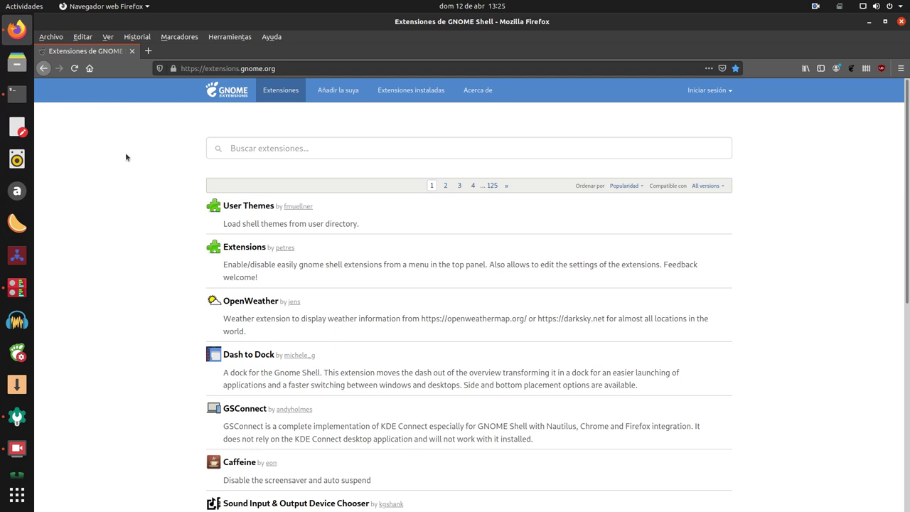
left_click(292, 67)
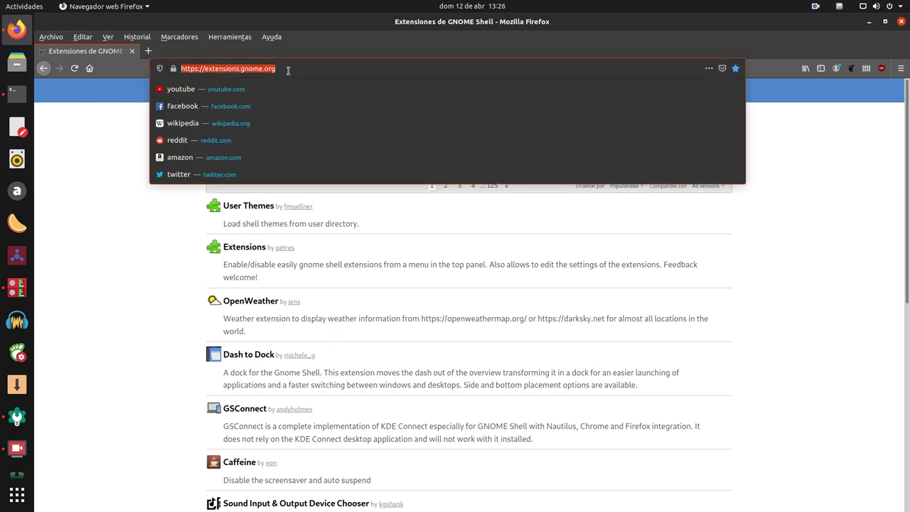
left_click(114, 259)
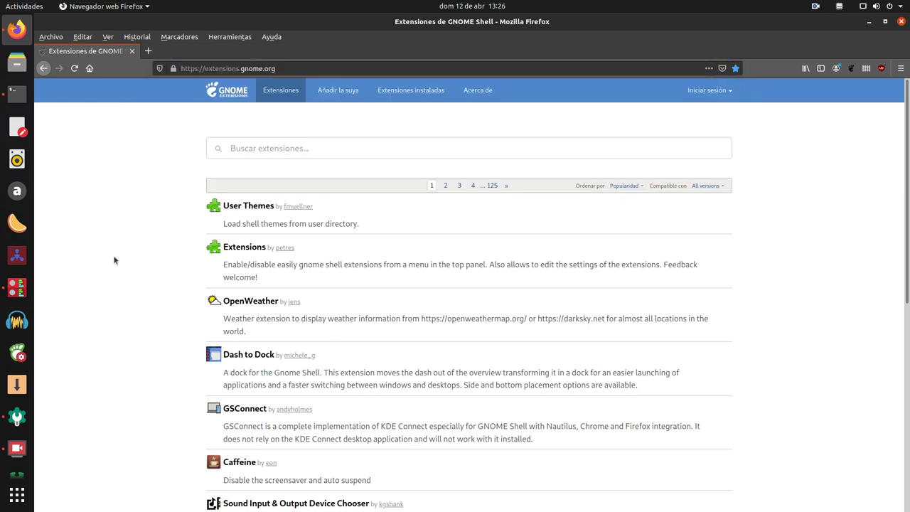
left_click(285, 149)
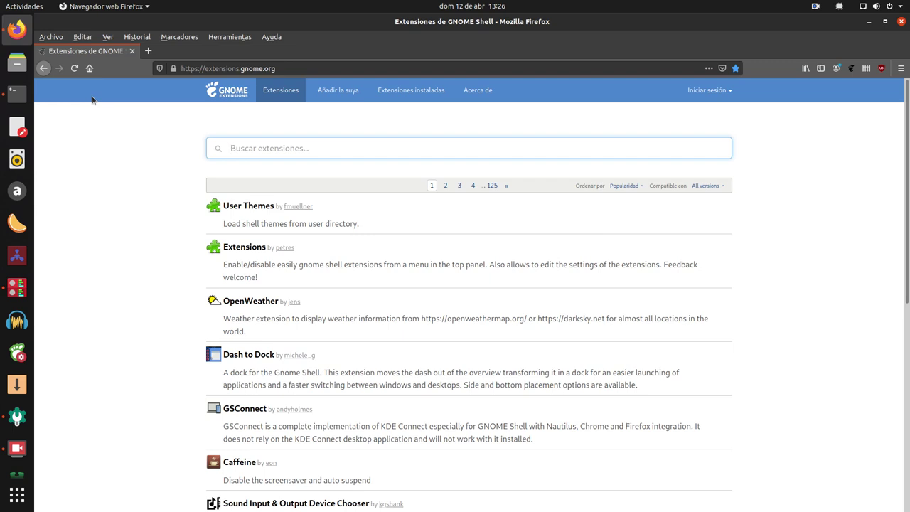
type("statu")
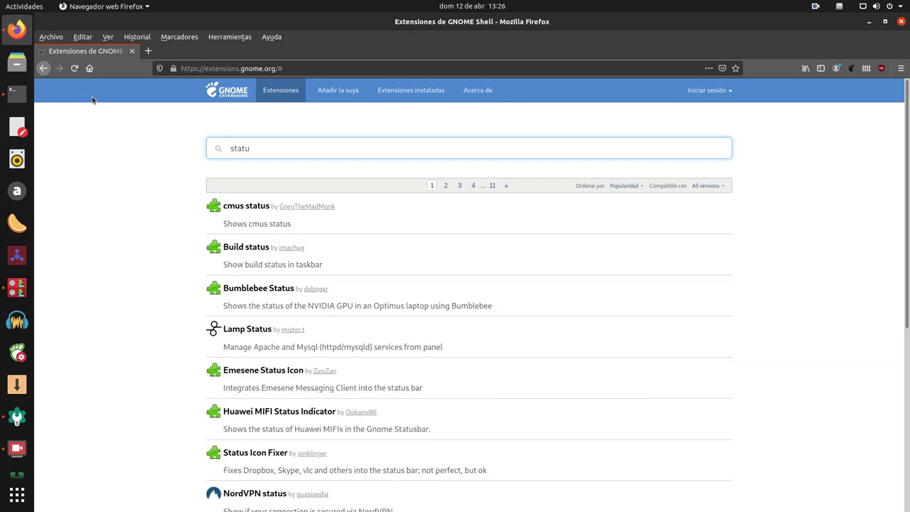
type("s ")
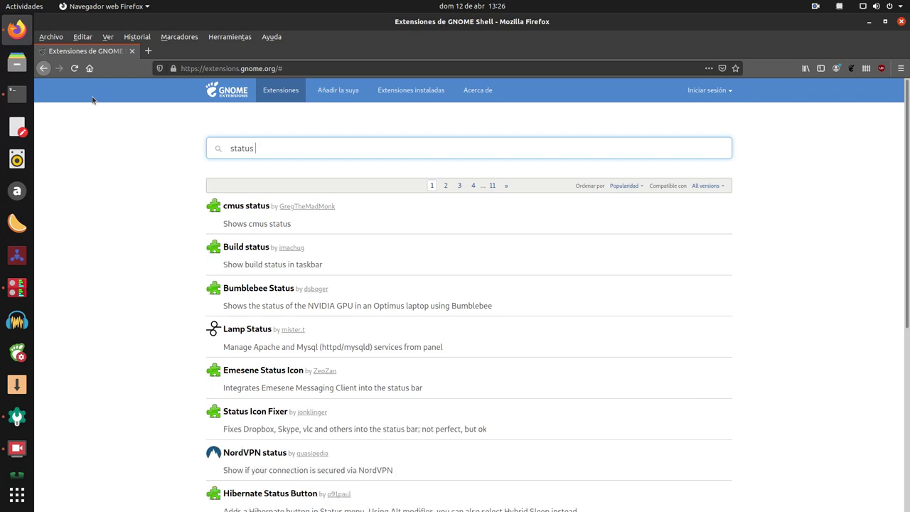
type("space")
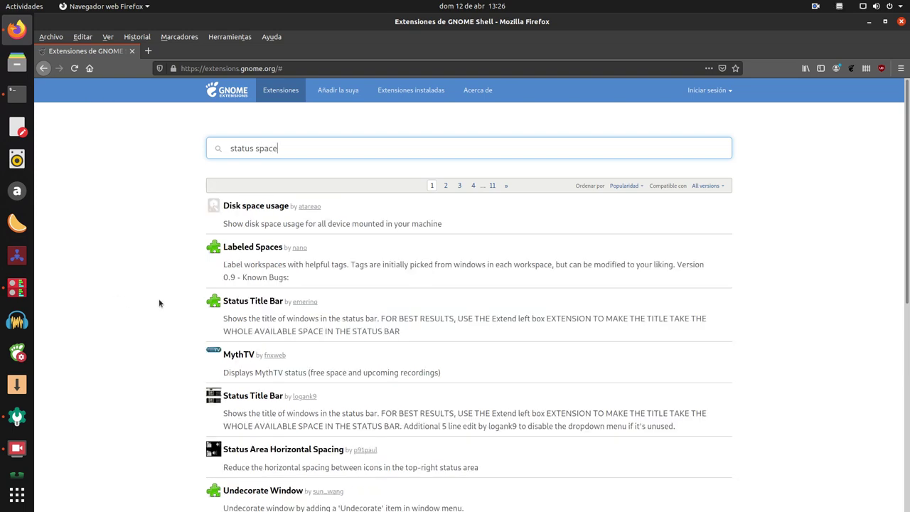
Open the Status Area Horizontal Spacing extension's page, switch the extension on and confirm its installation
scroll(157, 359, "down", 4)
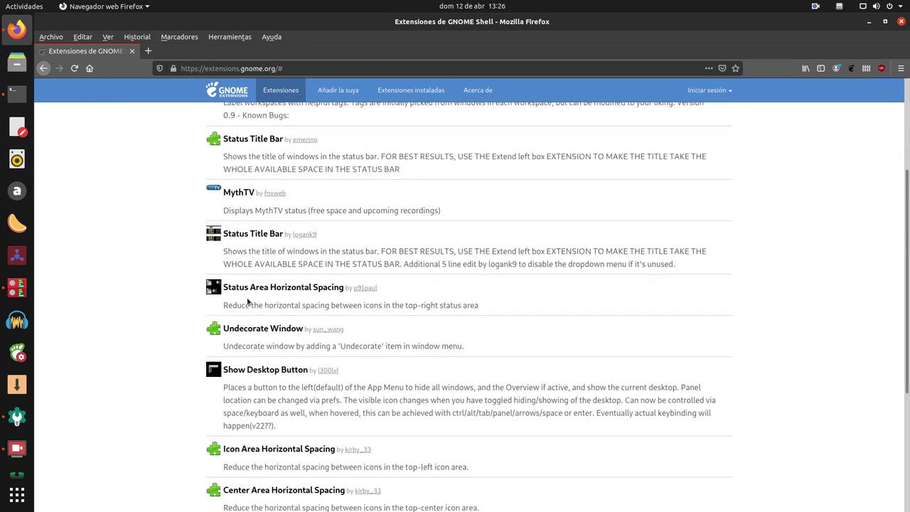
left_click(263, 289)
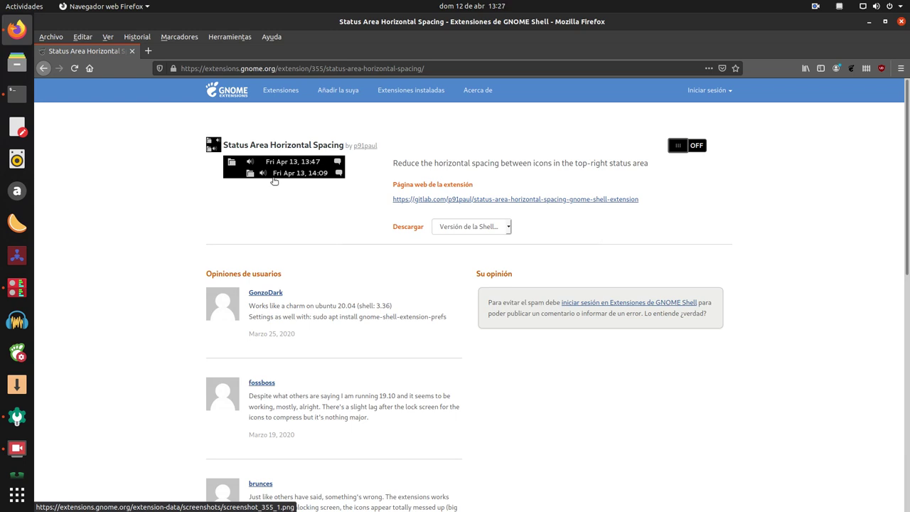
left_click(696, 146)
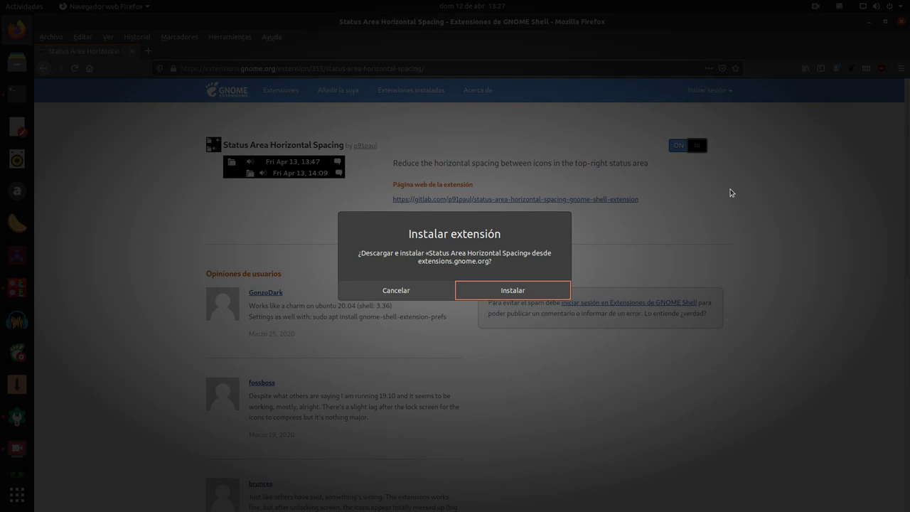
left_click(509, 294)
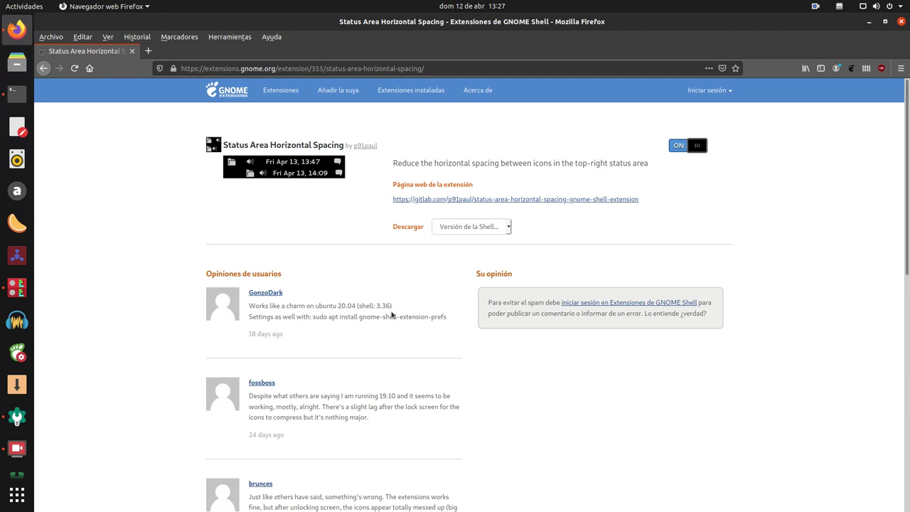
Highlight the command "sudo apt install gnome-shell-extension-prefs" in the first user review, and minimize the browser
left_click_drag(449, 318, 313, 321)
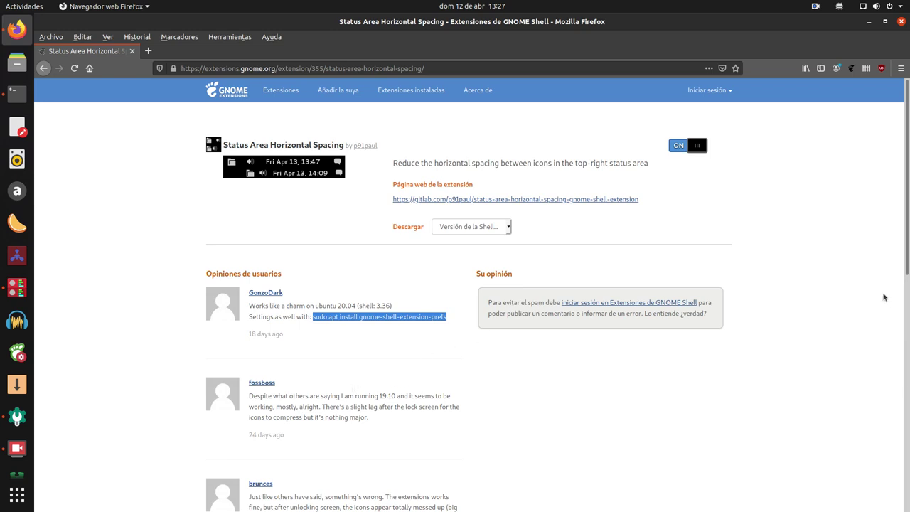
left_click(872, 305)
left_click(868, 22)
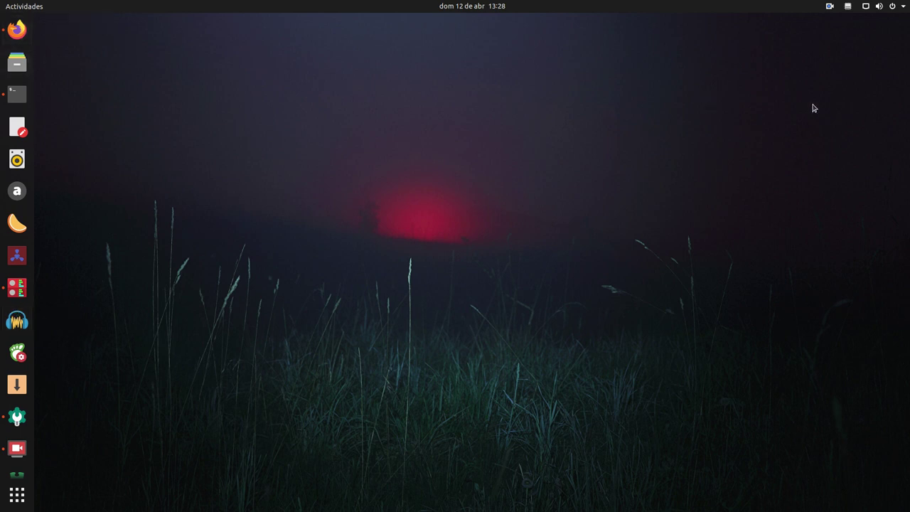
Return to the first workspace through the activities overview and minimize its Firefox window
key("super")
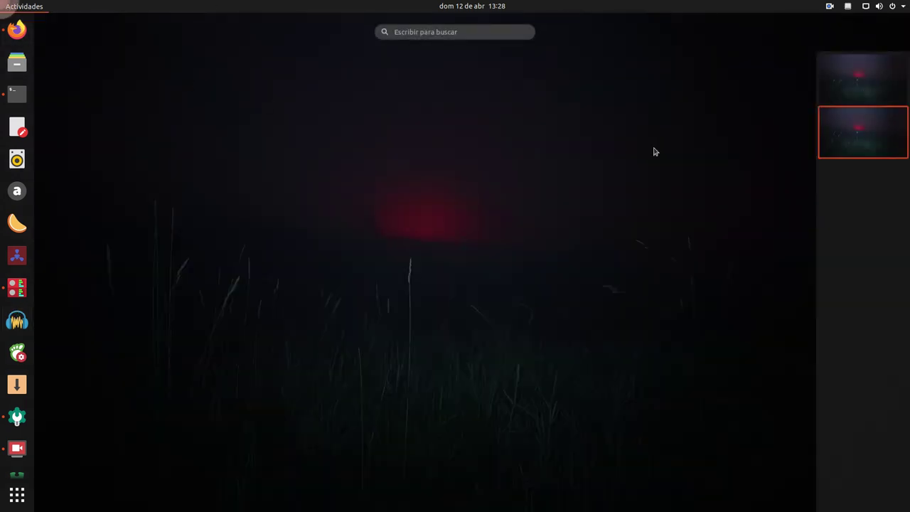
left_click(850, 79)
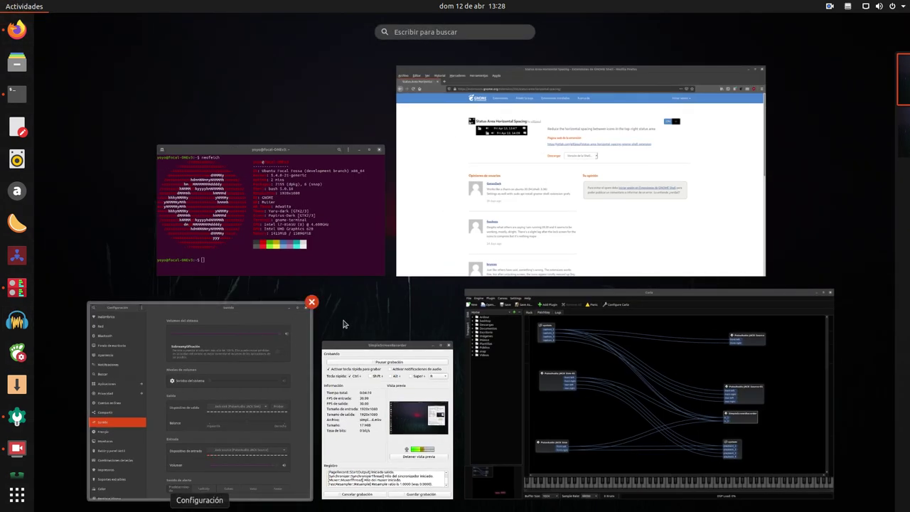
left_click(432, 163)
left_click(868, 17)
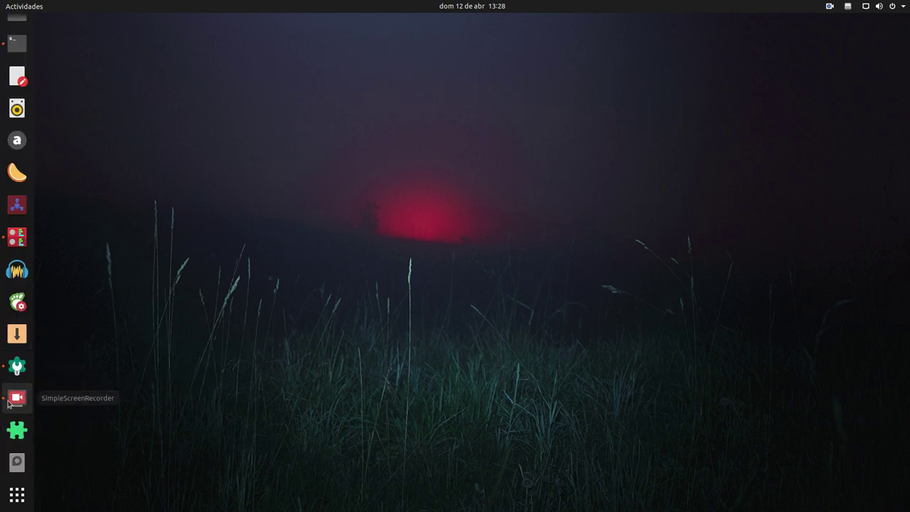
Open the Extensions app and move its window aside to make room for the extension's settings
left_click(15, 430)
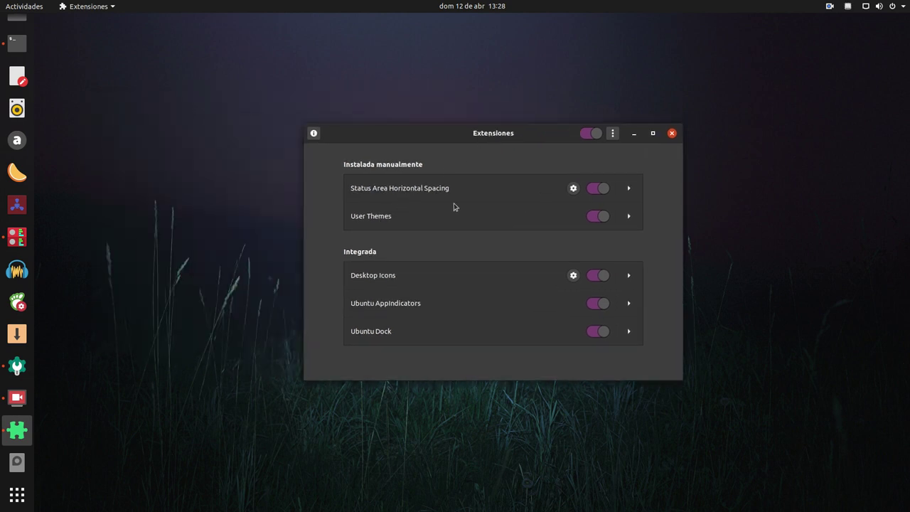
left_click_drag(525, 137, 457, 138)
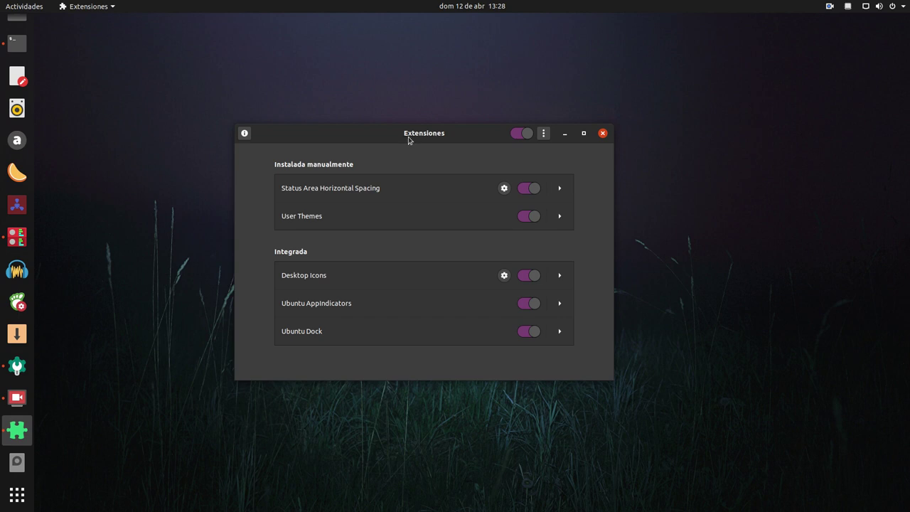
left_click_drag(408, 136, 350, 137)
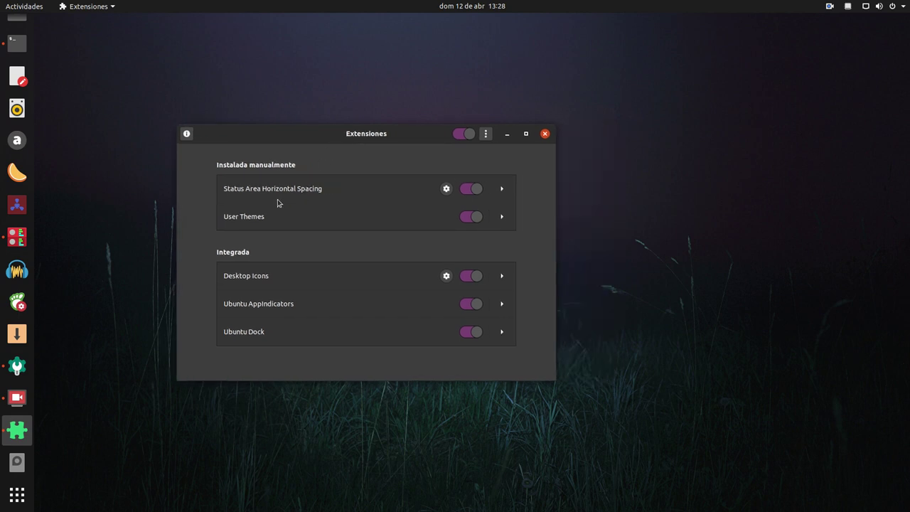
Open the settings of Status Area Horizontal Spacing, try several padding values and set Horizontal Padding to 4
left_click(446, 189)
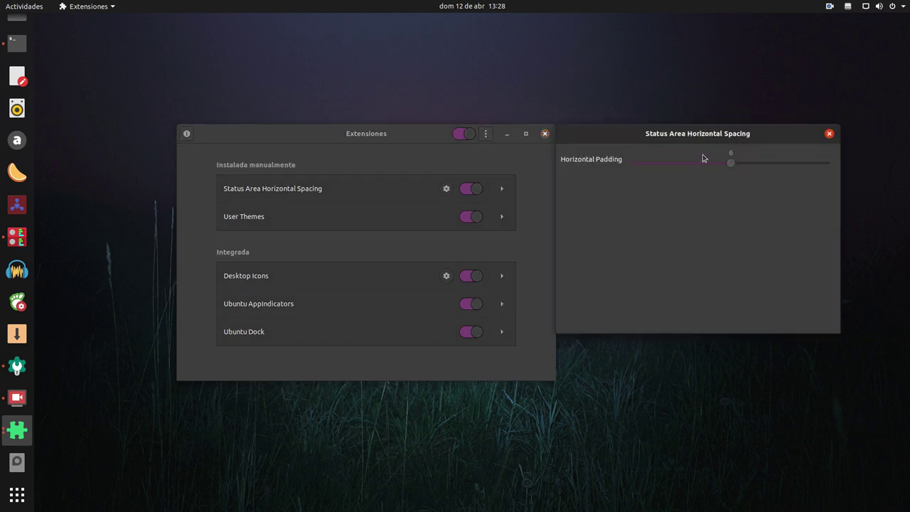
left_click_drag(699, 137, 513, 106)
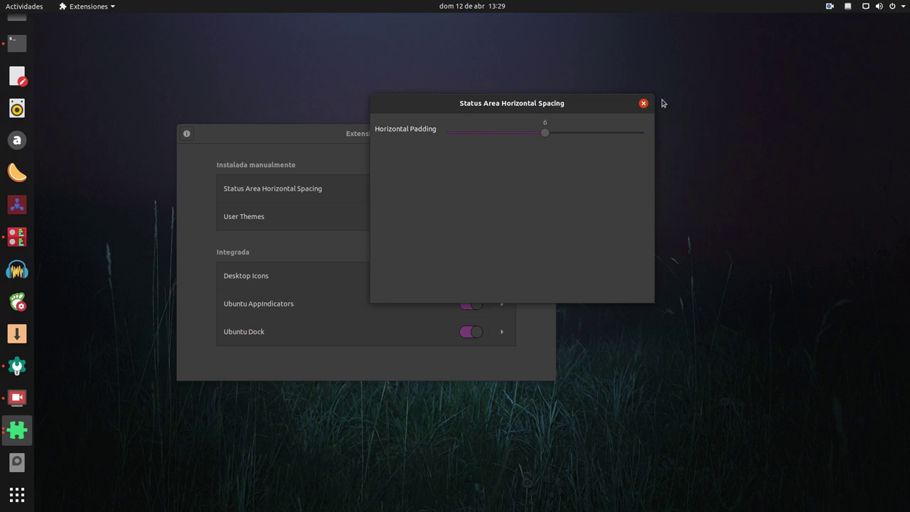
left_click_drag(547, 136, 536, 137)
left_click_drag(531, 136, 522, 140)
left_click_drag(514, 135, 500, 138)
left_click(504, 140)
left_click_drag(531, 107, 491, 128)
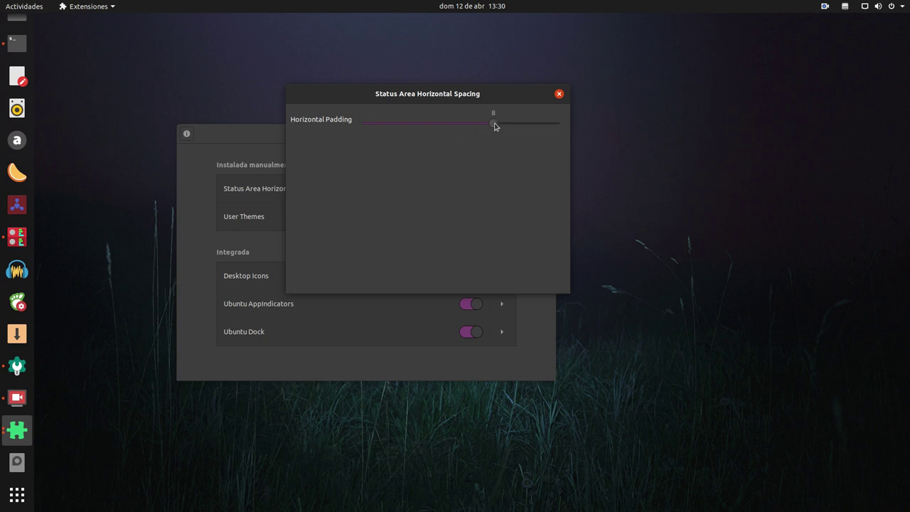
left_click_drag(463, 128, 436, 131)
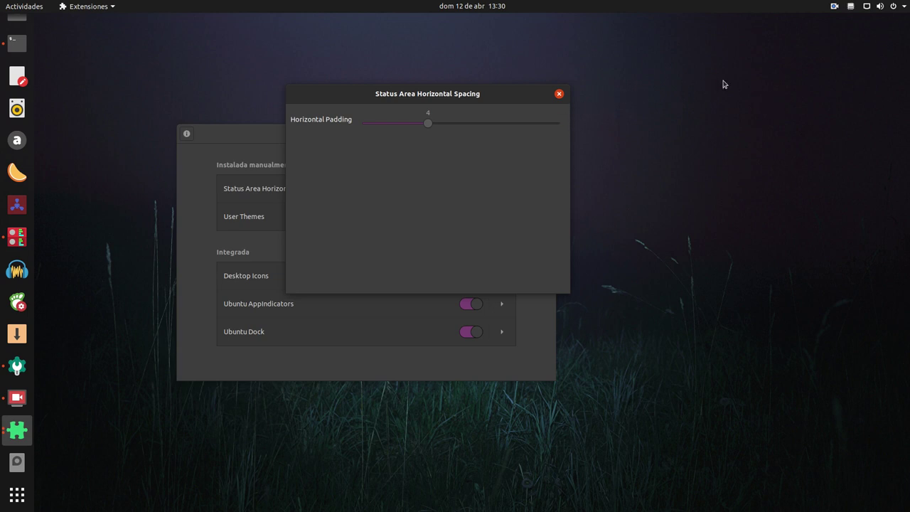
Close the Status Area Horizontal Spacing settings and reposition the Extensions window
left_click(559, 93)
left_click_drag(406, 138, 501, 141)
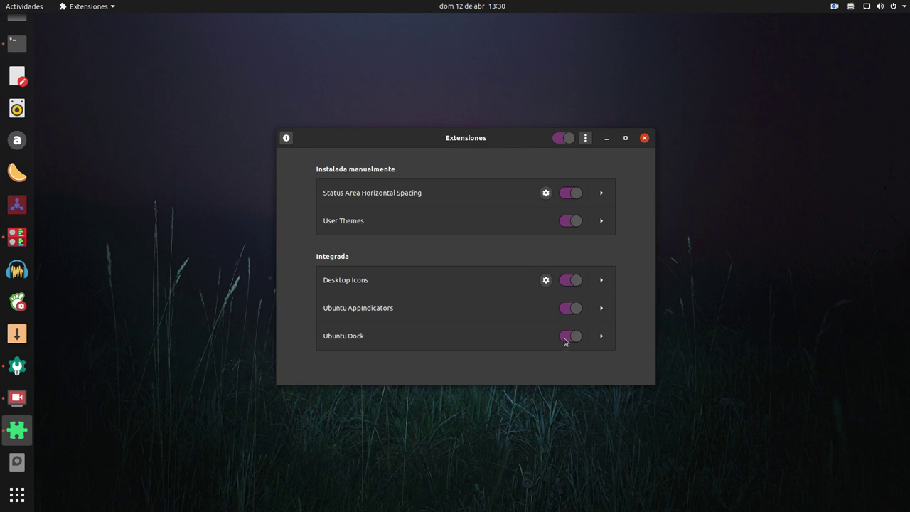
left_click_drag(518, 136, 464, 147)
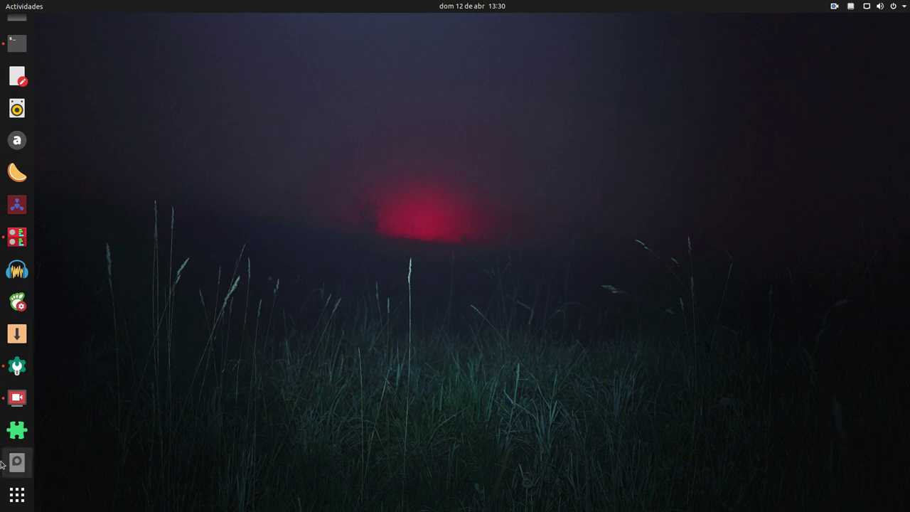
Open Retoques (GNOME Tweaks) and bring up the Status area horizontal spacing settings from its Extensiones section
left_click(20, 304)
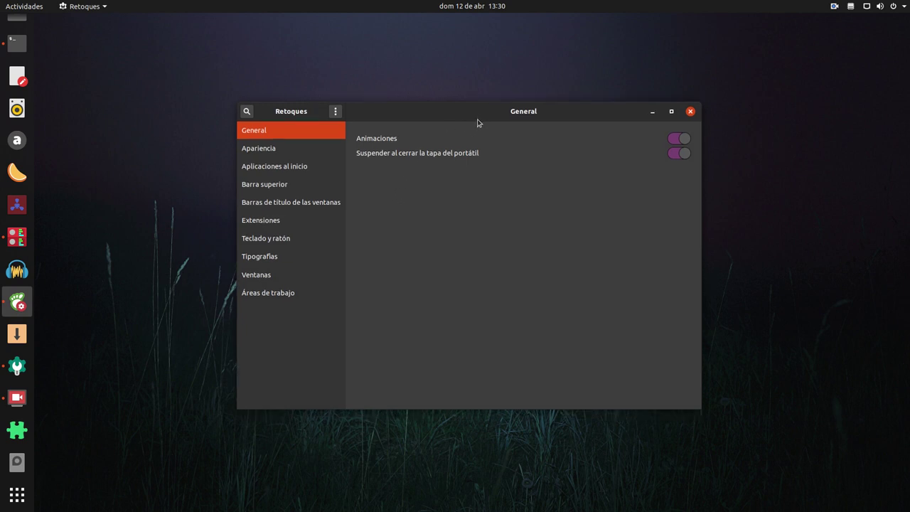
left_click(268, 221)
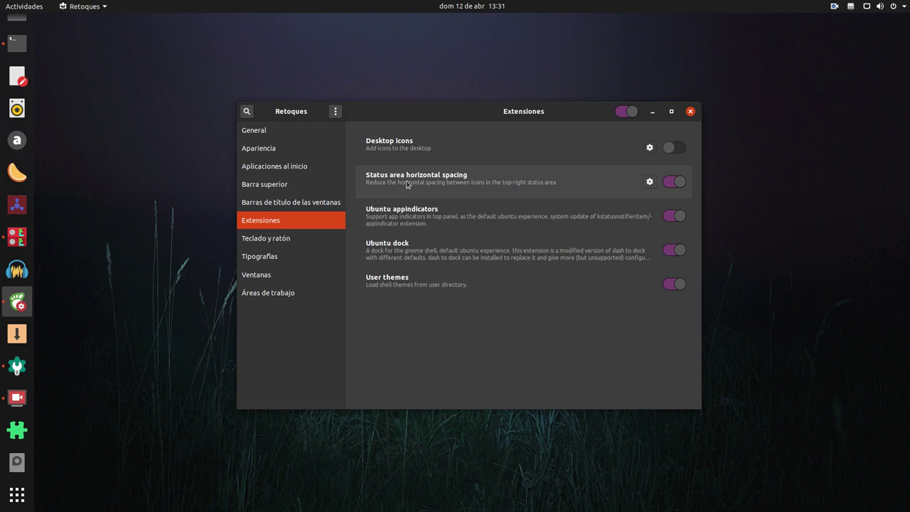
left_click(649, 181)
left_click_drag(222, 24, 643, 71)
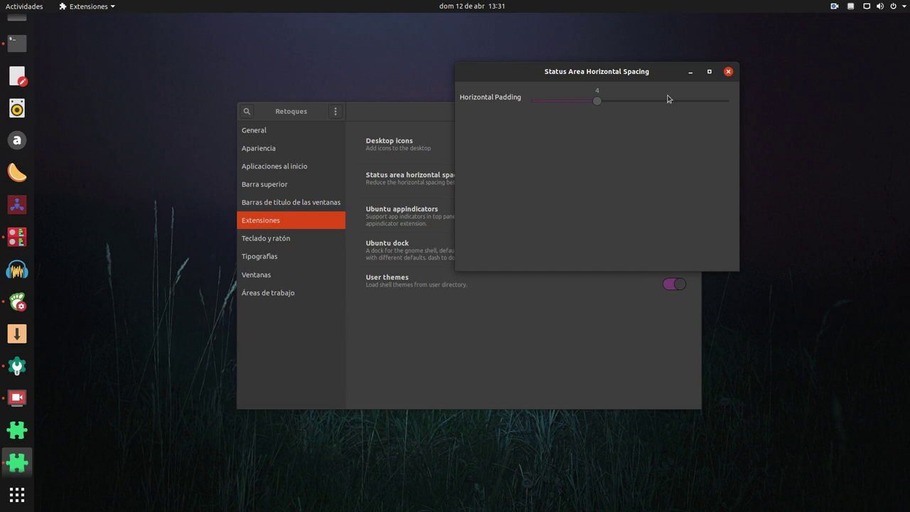
Try a larger Horizontal Padding and return the slider to 4
left_click_drag(597, 106, 628, 108)
left_click_drag(627, 105, 599, 108)
Close the extension's settings and the Retoques window, and bring the SimpleScreenRecorder window back up
left_click(728, 72)
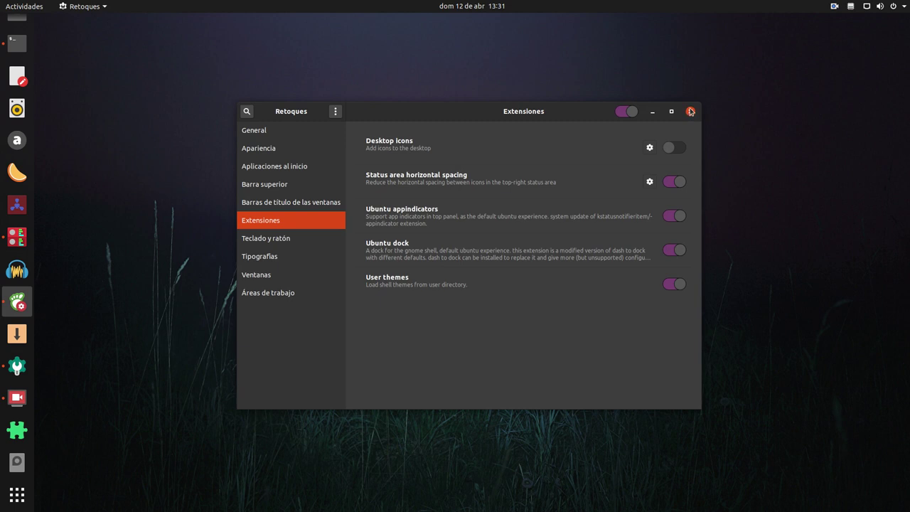
left_click(689, 110)
left_click(17, 398)
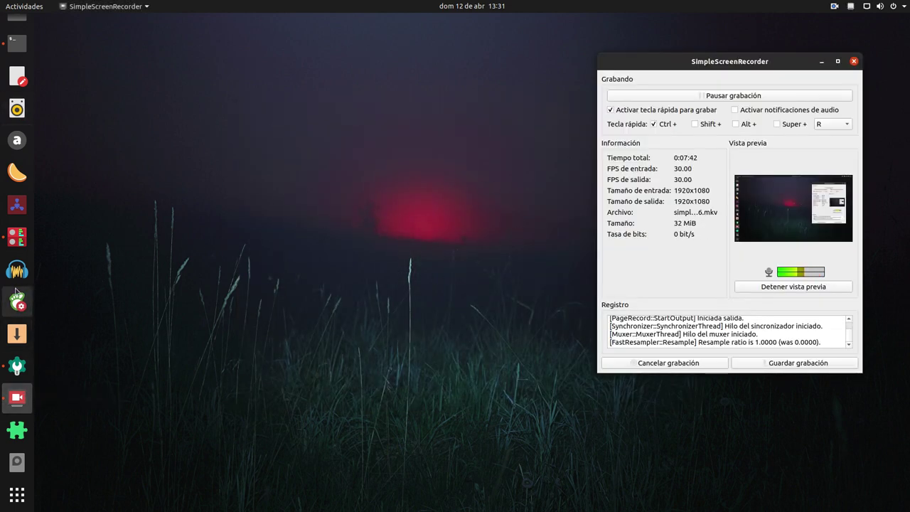
Switch to the extension's Firefox page and highlight the command sudo apt install gnome-shell-extension-prefs in the first user review
left_click(17, 29)
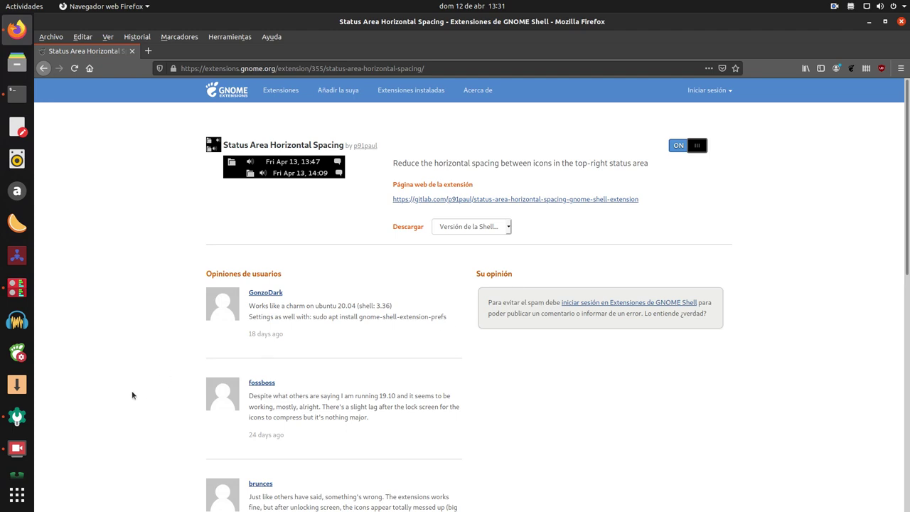
left_click(17, 474)
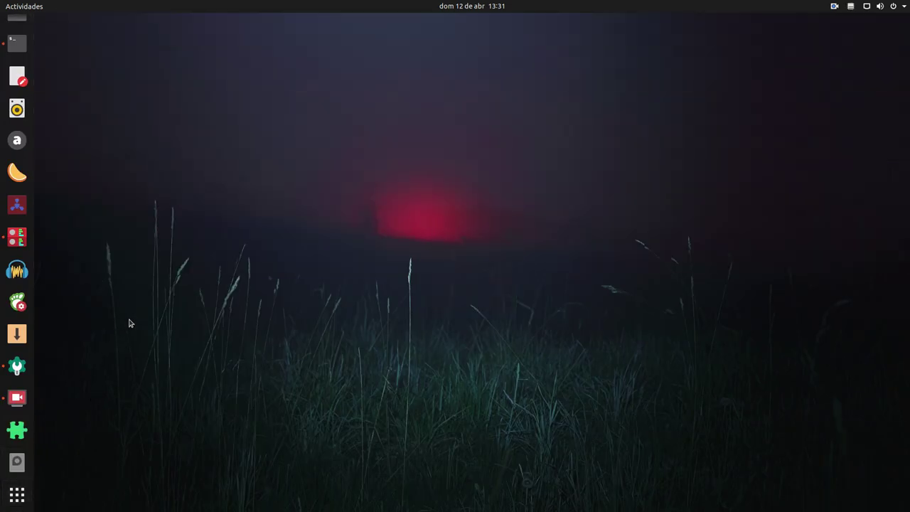
key("super")
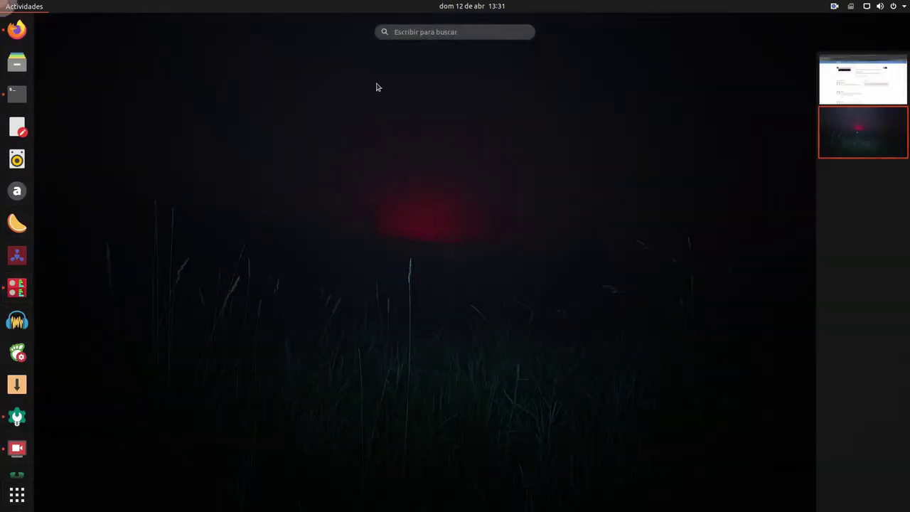
left_click(854, 84)
left_click(436, 214)
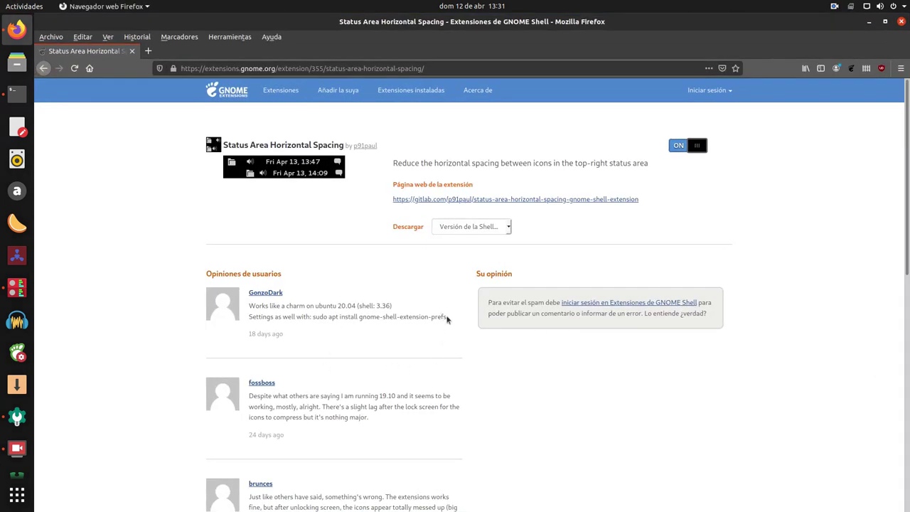
left_click_drag(446, 319, 312, 319)
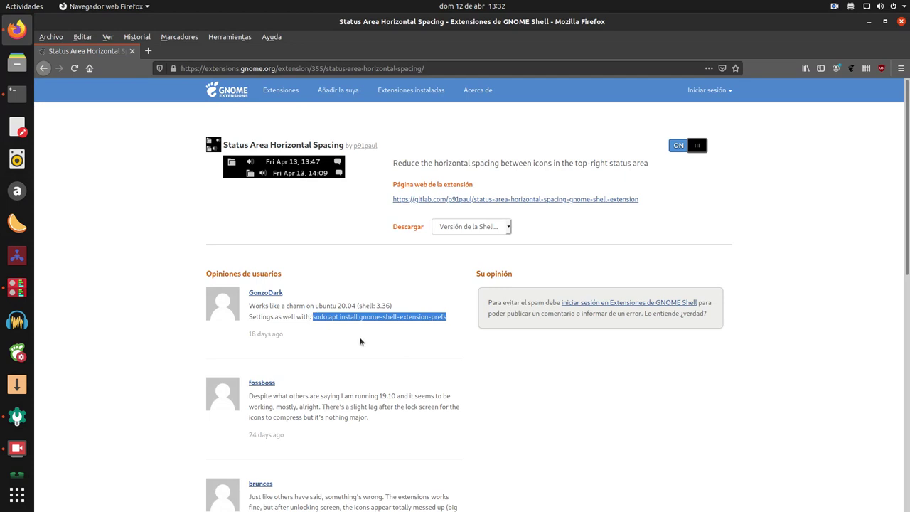
left_click(422, 333)
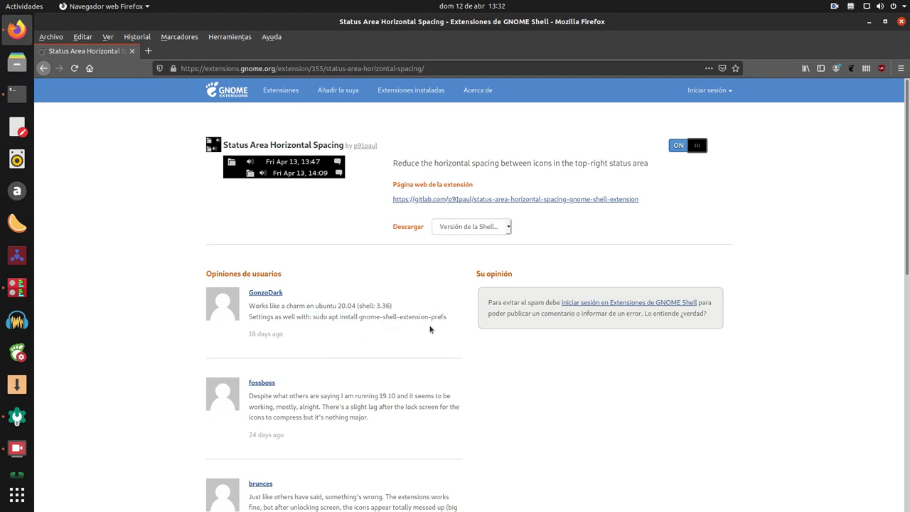
Switch to Terminal, enter sudp apt install gnome-tweaks at the prompt without running it, and highlight the command
left_click(17, 93)
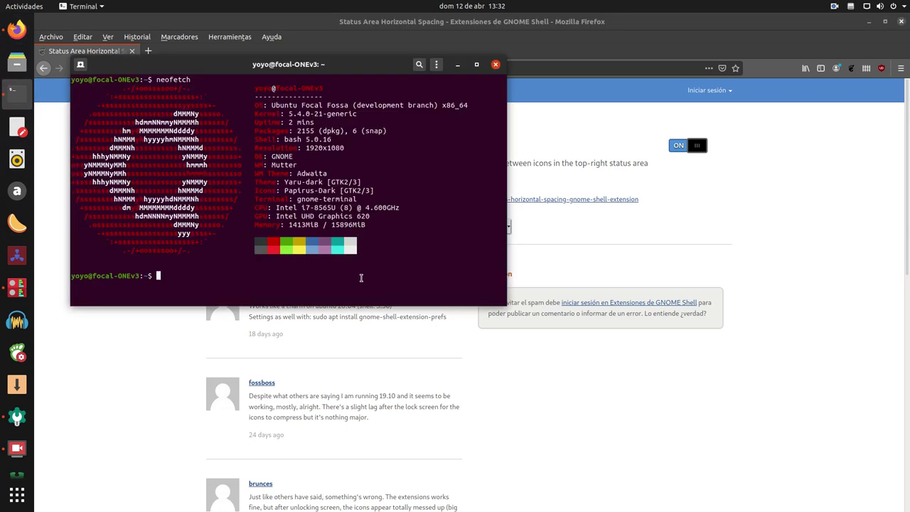
type("sudp apt install gnome-twe")
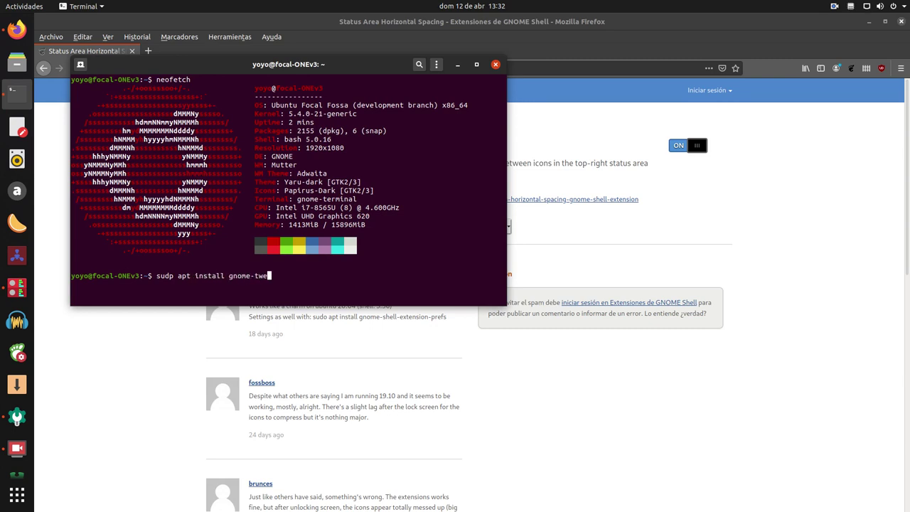
type("aks")
left_click_drag(293, 278, 154, 277)
left_click(406, 253)
Minimize Terminal and Firefox, restore Terminal over the desktop, and slightly reposition the Terminal and SimpleScreenRecorder windows
left_click(456, 64)
left_click(868, 21)
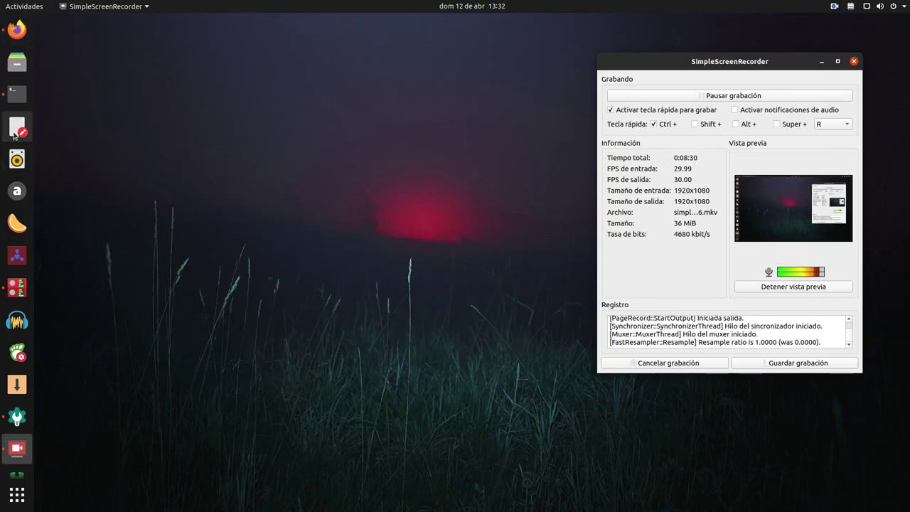
left_click(24, 106)
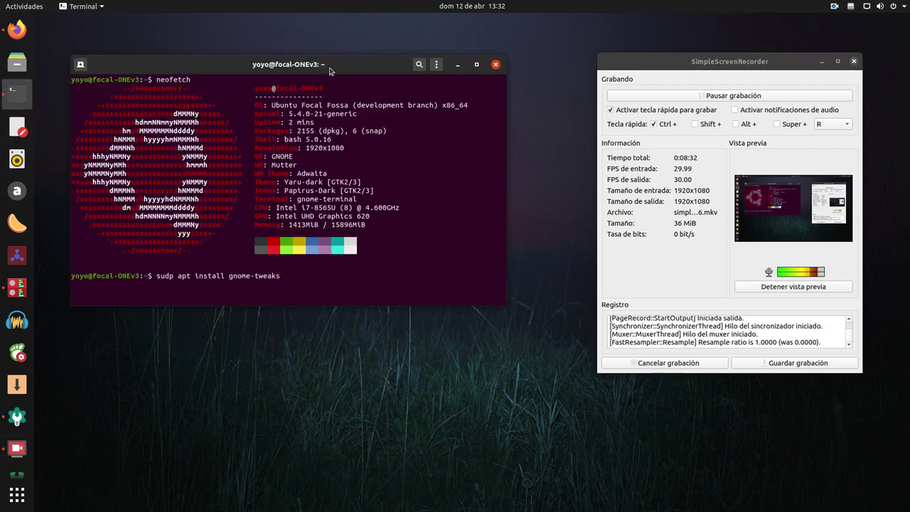
left_click_drag(331, 71, 345, 66)
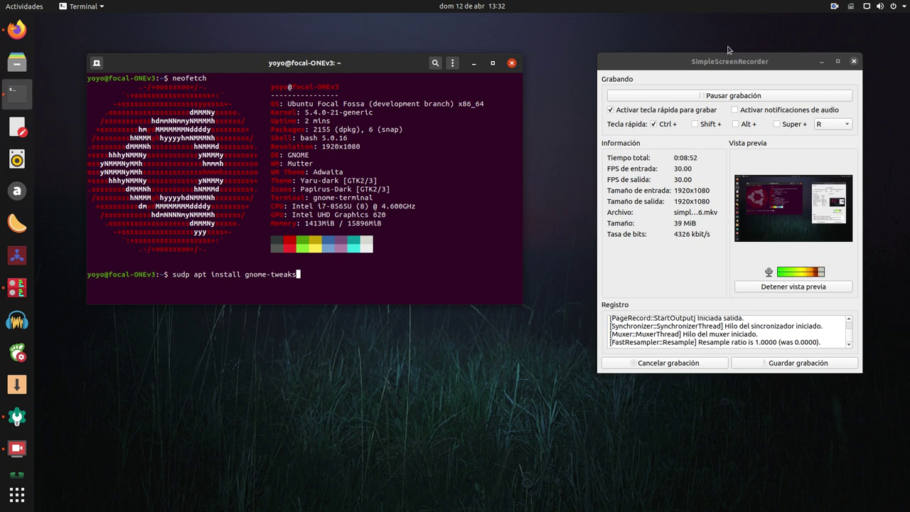
left_click_drag(729, 62, 734, 62)
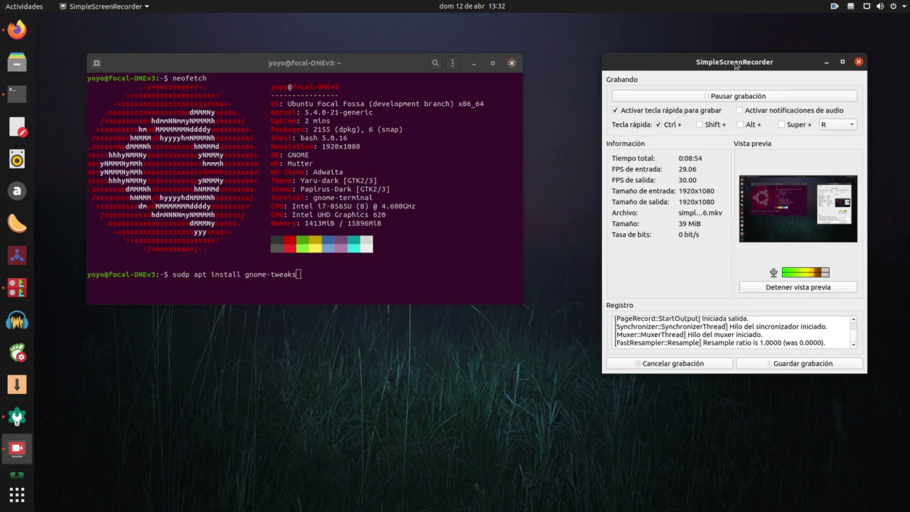